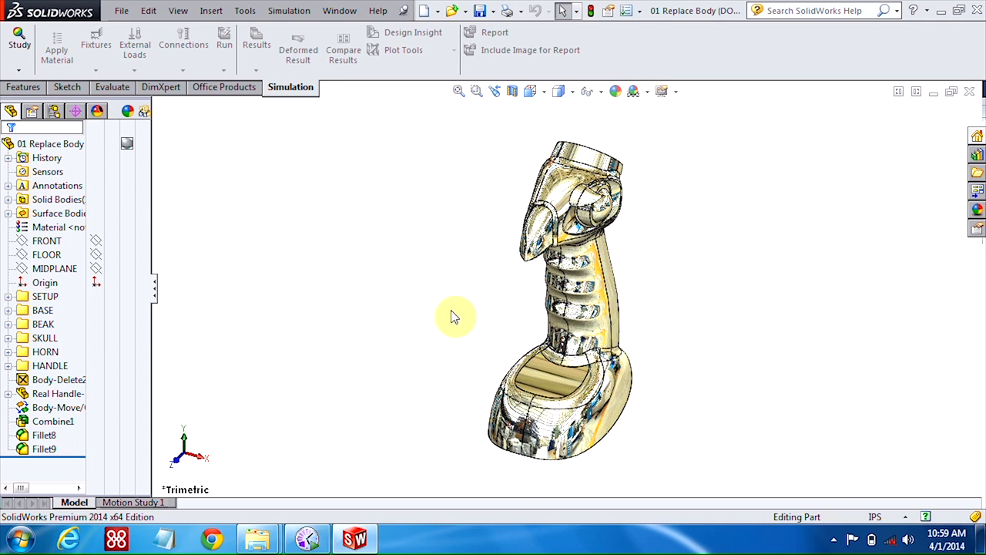
# - Bring up System Options from the Tools menu to reach the General settings
pyautogui.click(253, 17)
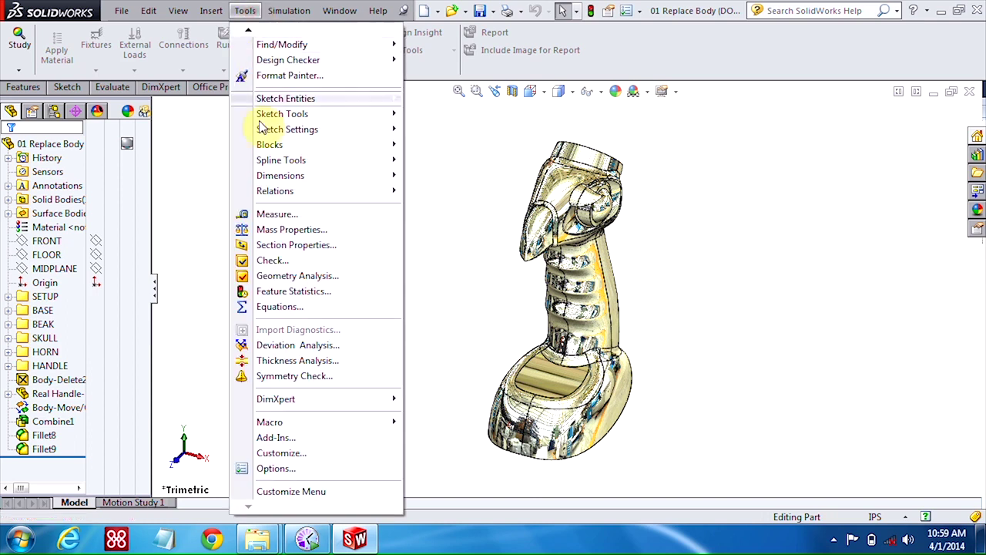
pyautogui.click(279, 463)
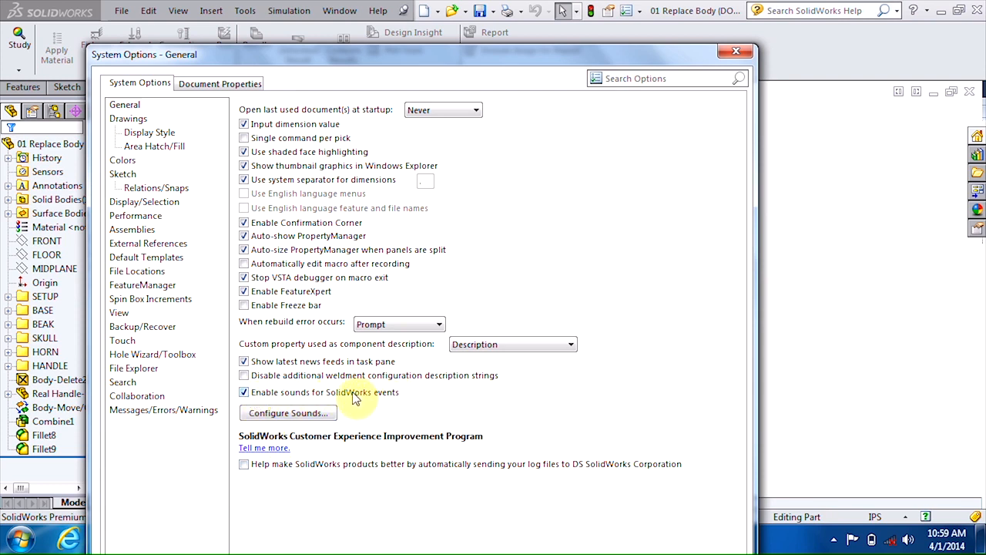
# - In Configure Sounds, scroll the event list and select the Open File Complete event
pyautogui.click(302, 412)
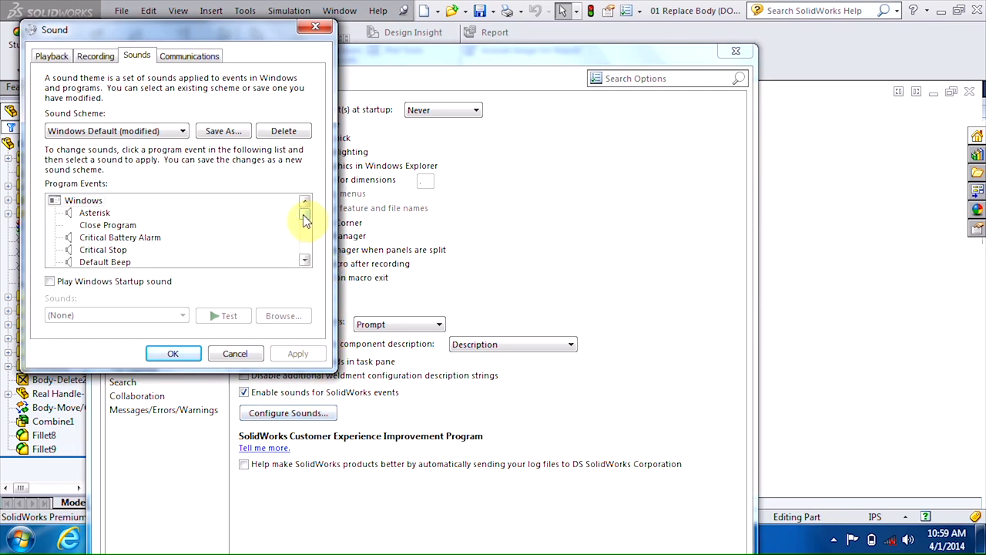
pyautogui.moveTo(305, 214); pyautogui.dragTo(306, 261)
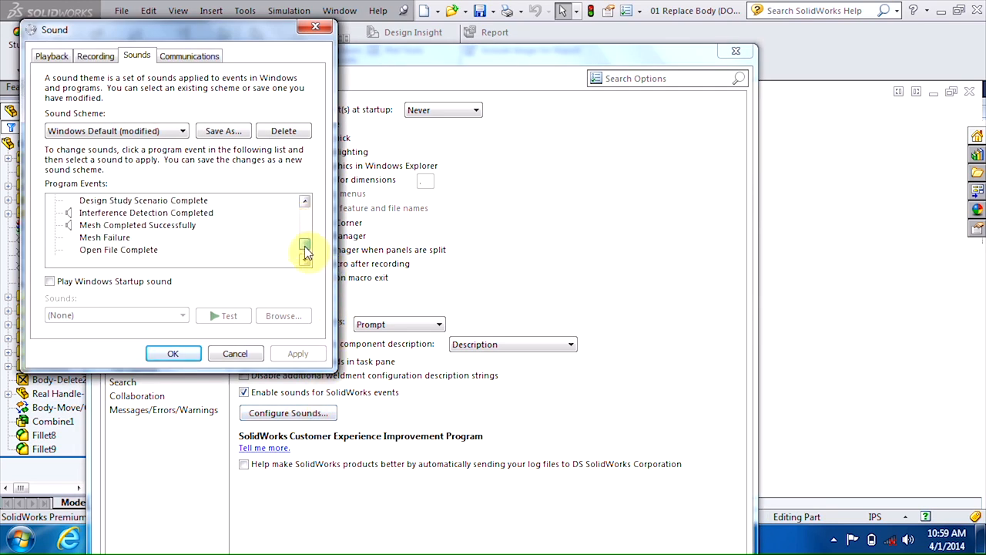
pyautogui.click(305, 201)
pyautogui.click(307, 203)
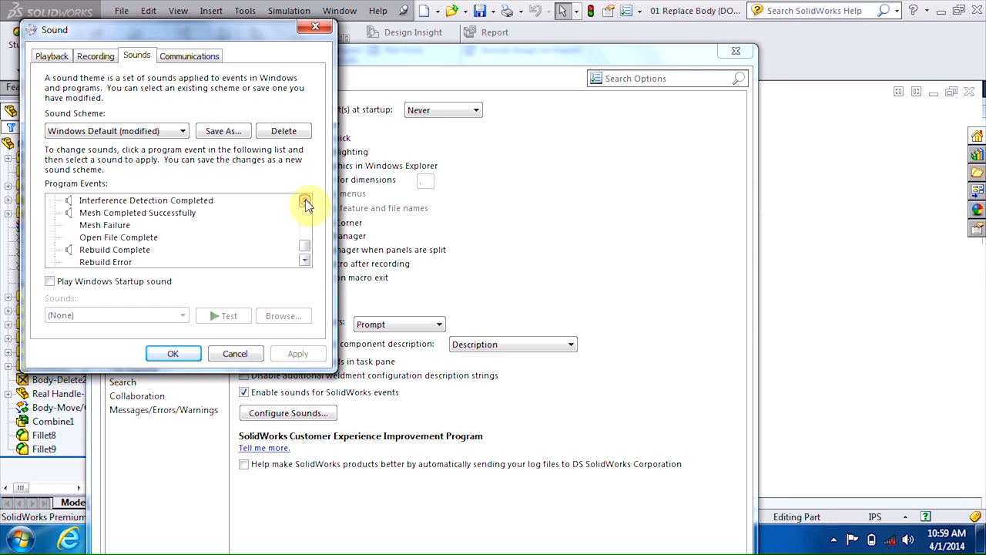
pyautogui.click(307, 203)
pyautogui.click(307, 203)
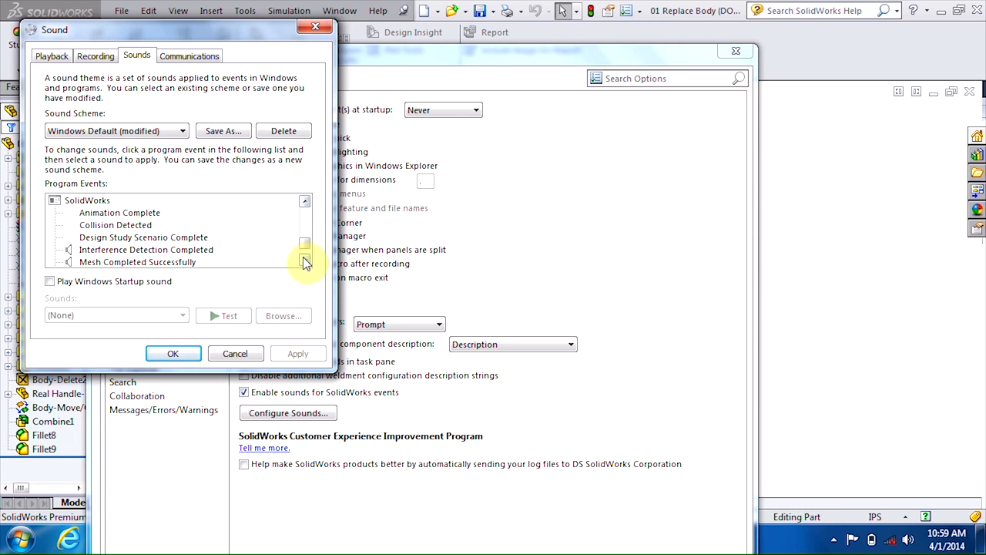
pyautogui.click(305, 260)
pyautogui.click(305, 260)
pyautogui.click(305, 260)
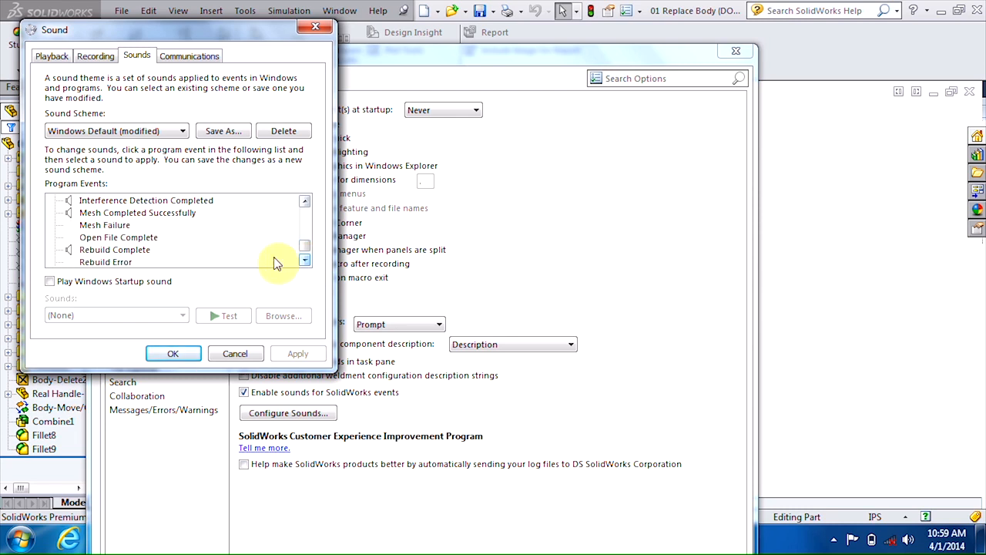
pyautogui.click(108, 238)
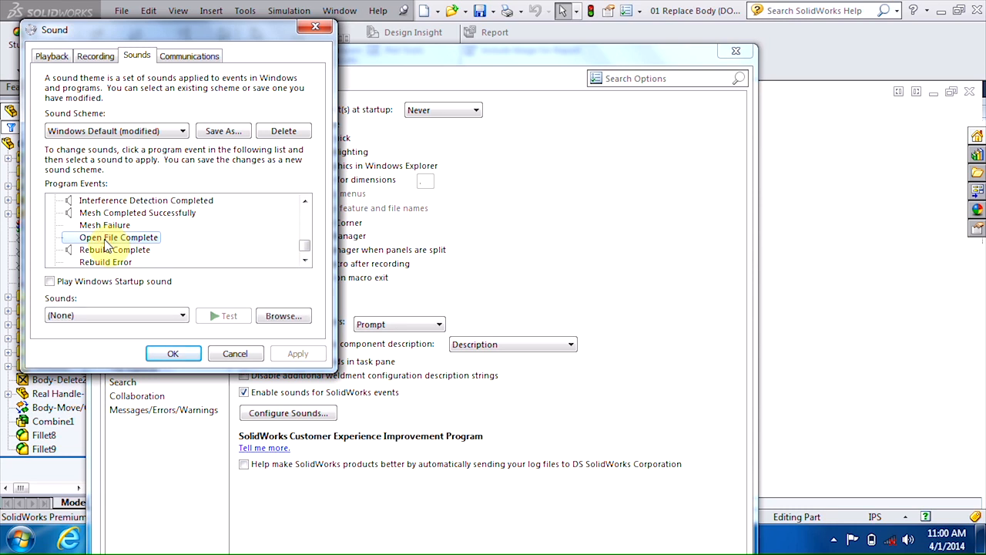
# - Assign chimes.wav to Open File Complete, test it, and close the Sound and System Options dialogs
pyautogui.click(115, 314)
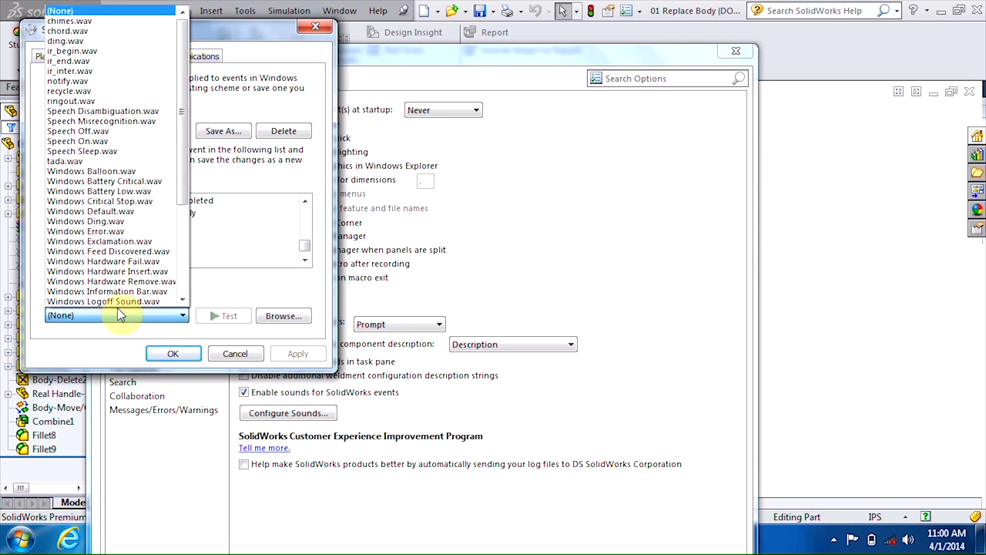
pyautogui.click(70, 21)
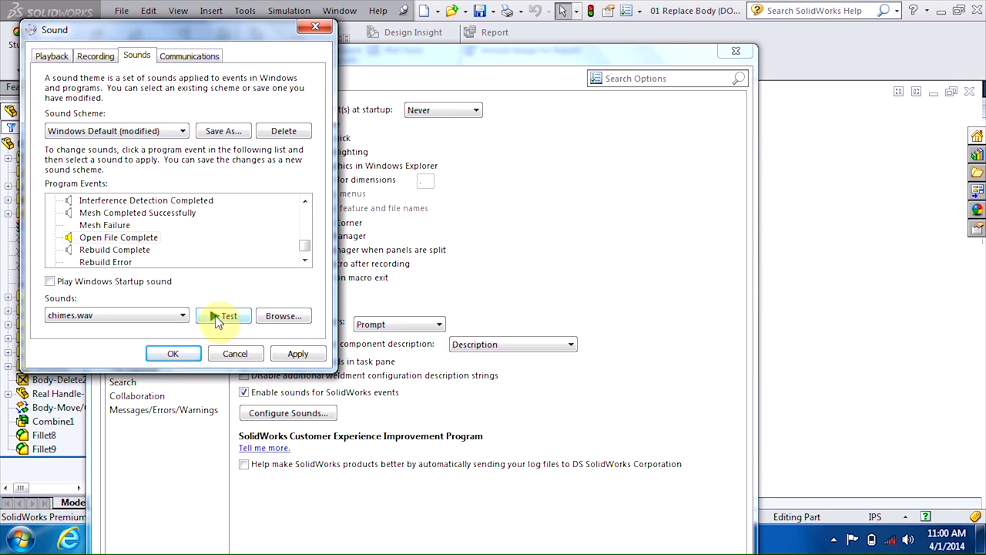
pyautogui.click(223, 315)
pyautogui.click(297, 354)
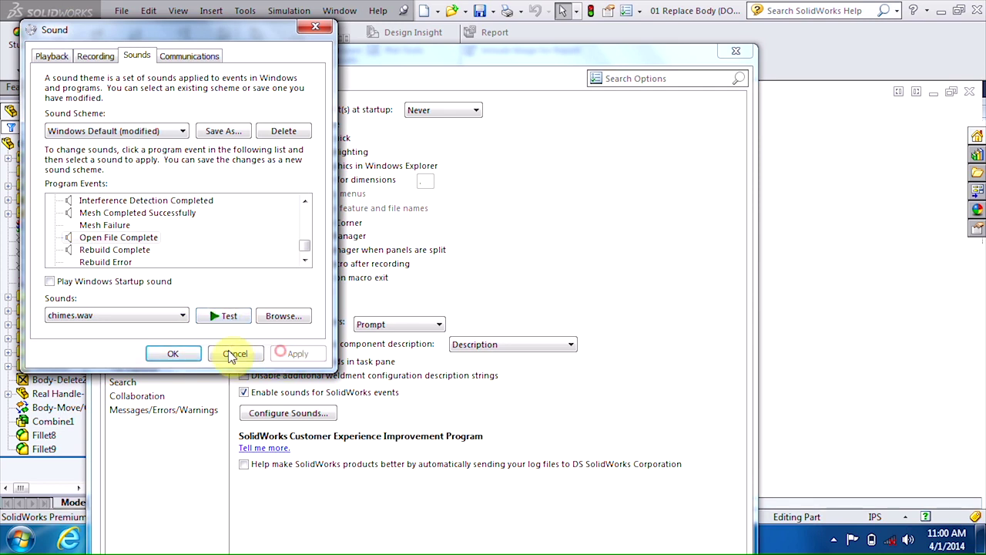
pyautogui.click(173, 353)
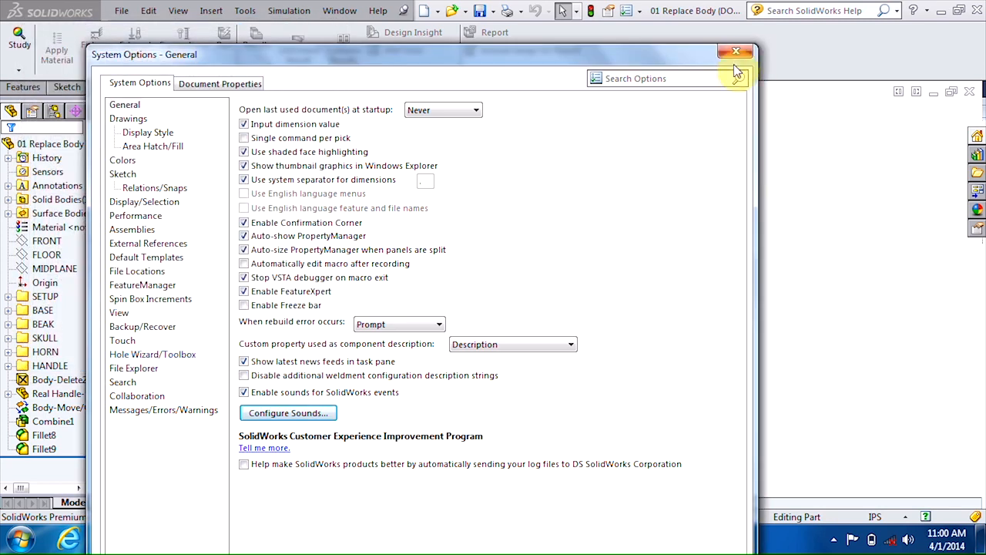
pyautogui.click(736, 54)
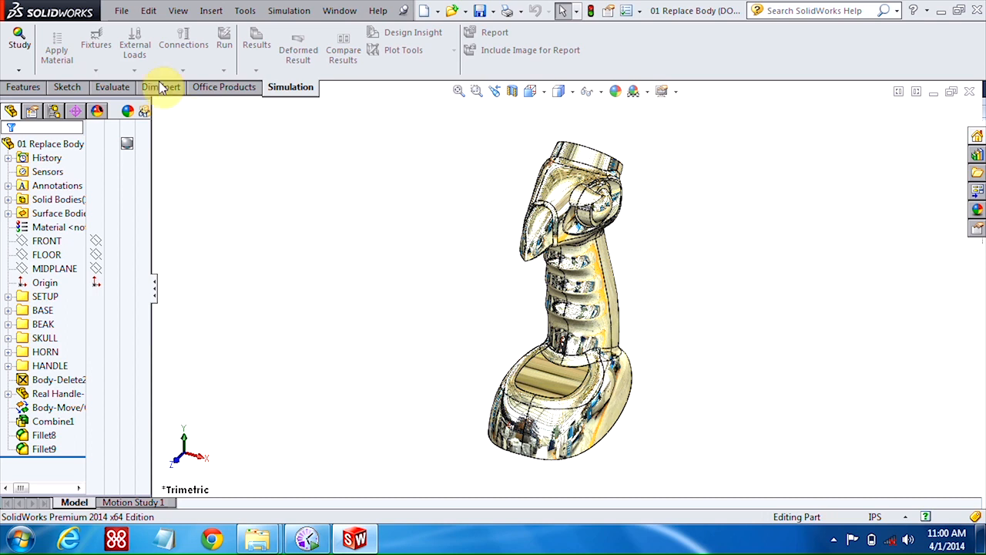
# - Load the recent 300series.SLDASM assembly from the File menu
pyautogui.click(121, 11)
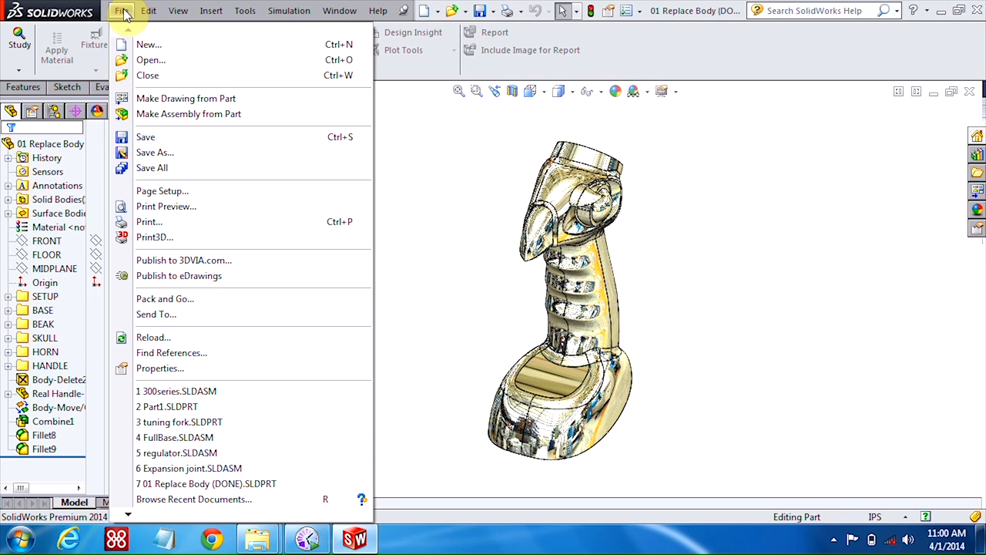
pyautogui.moveTo(177, 391)
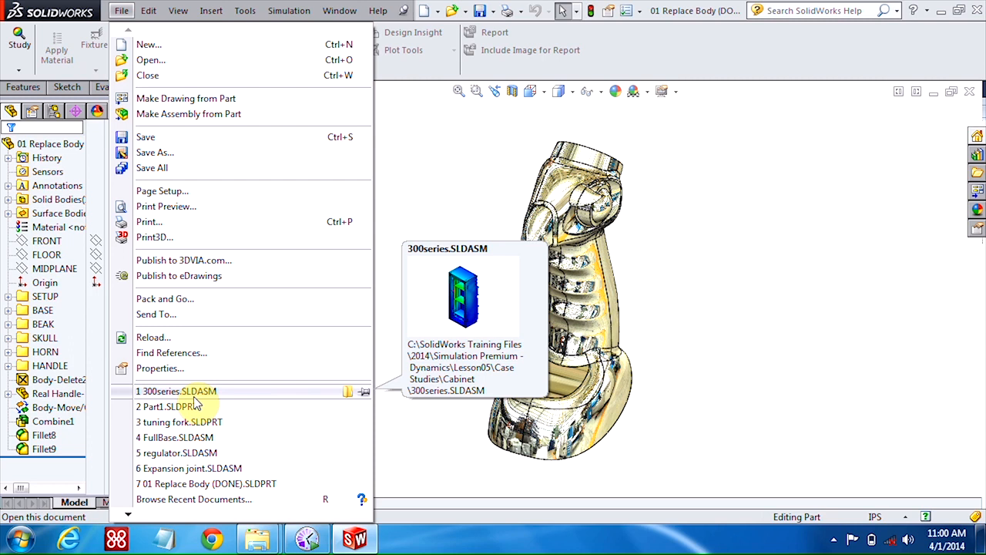
pyautogui.click(177, 390)
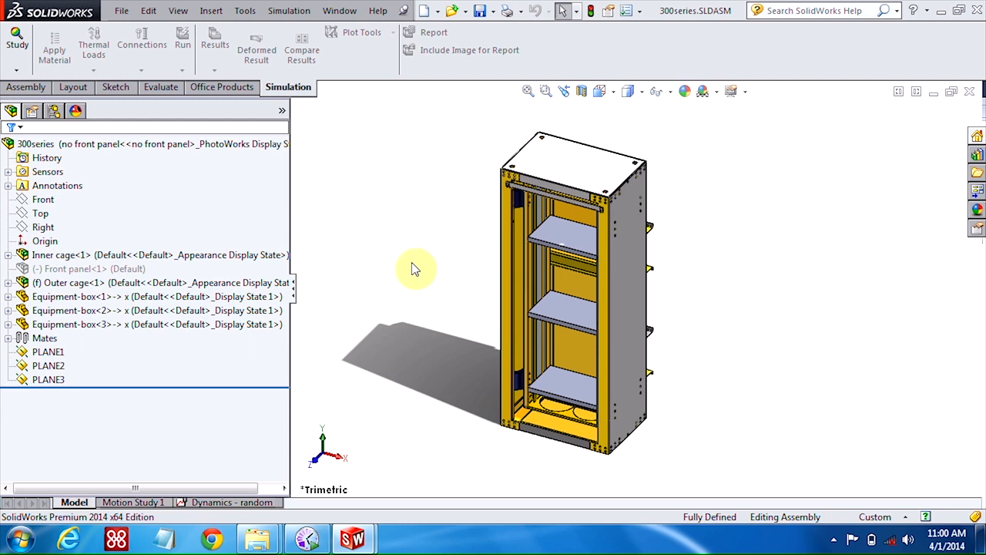
# - Close the 300series window and make regulator.SLDASM the active document with Ctrl+Tab
pyautogui.click(969, 93)
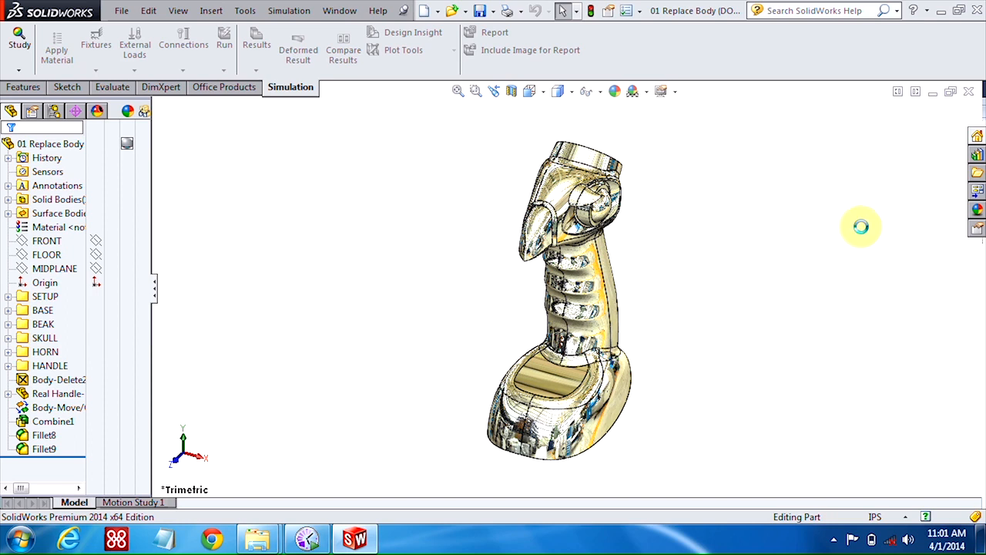
pyautogui.hotkey('ctrl', 'Tab')
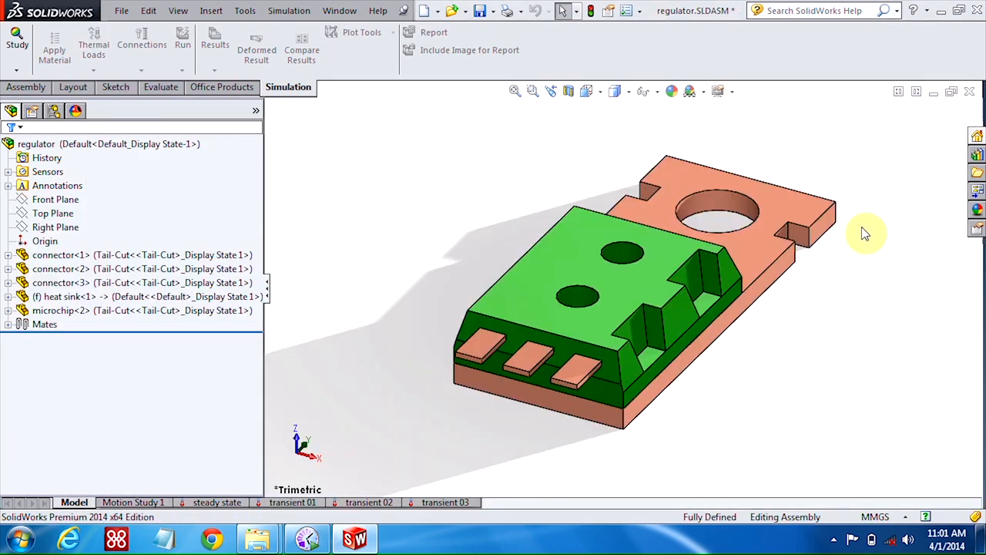
# - Run Interference Detection on the regulator assembly, finding four coincident interferences, and accept it
pyautogui.click(162, 87)
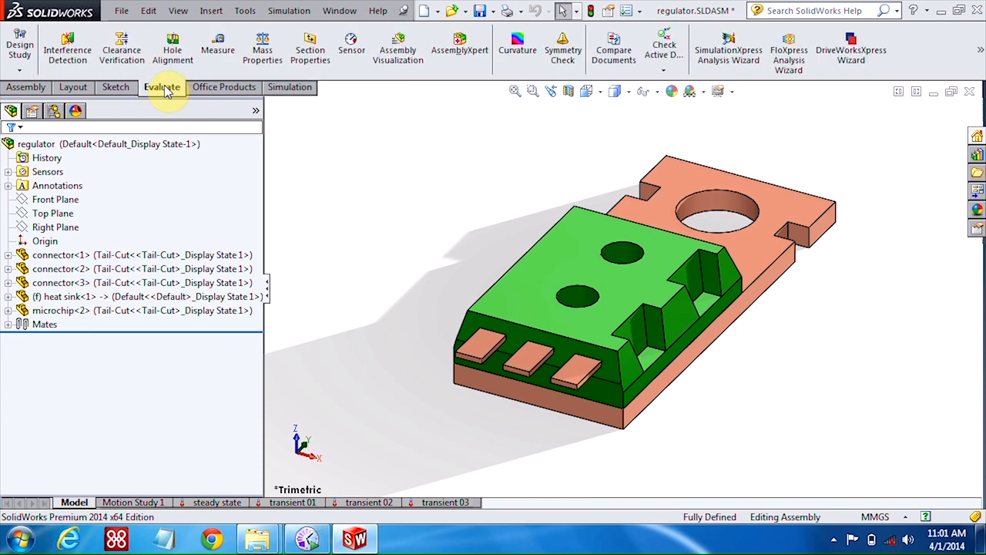
pyautogui.click(67, 50)
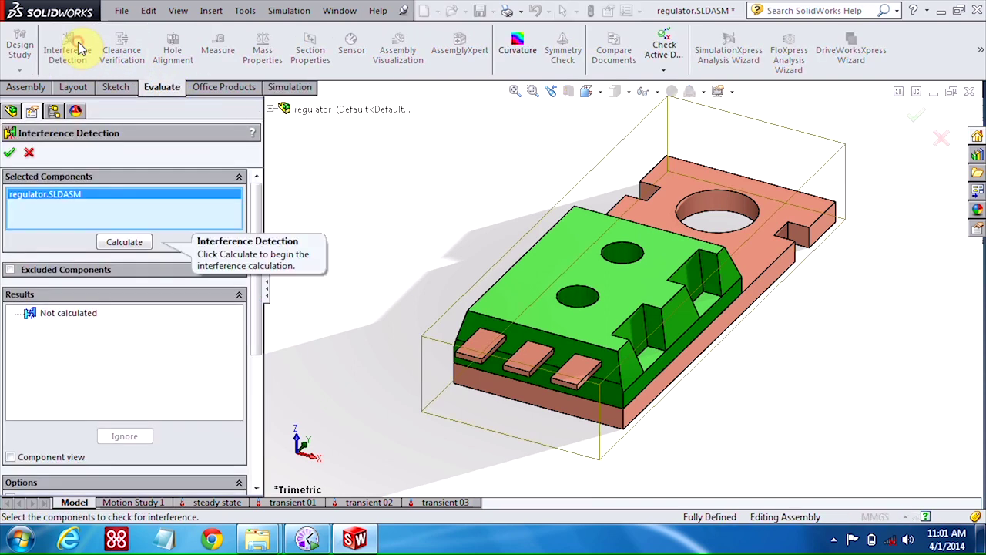
pyautogui.click(124, 242)
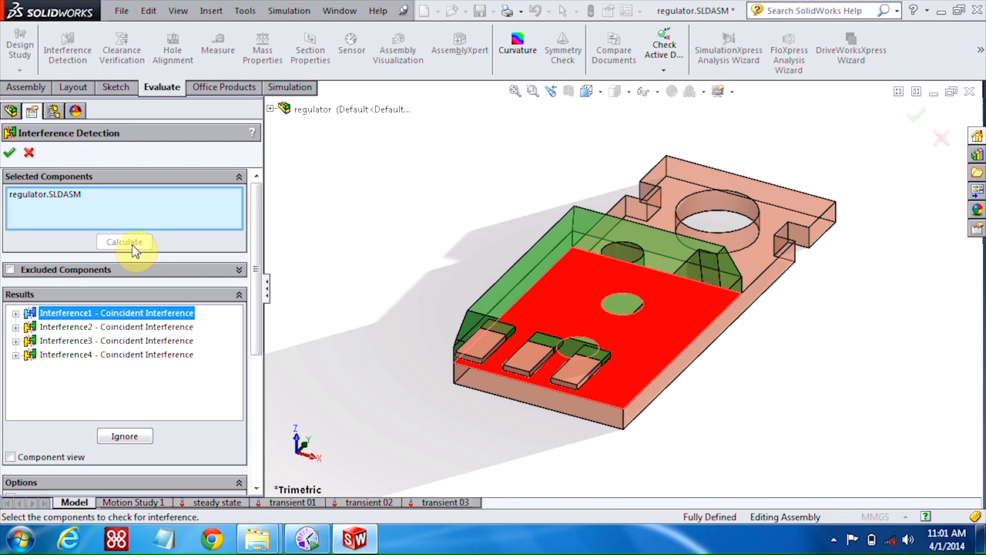
pyautogui.click(9, 153)
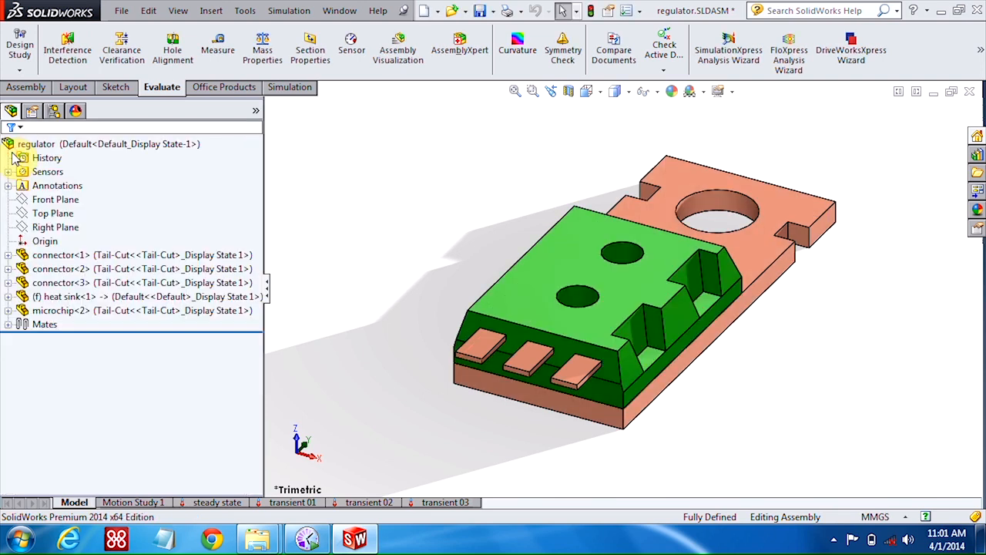
# - Create a solid mesh for the regulator's steady state study with default settings
pyautogui.click(206, 501)
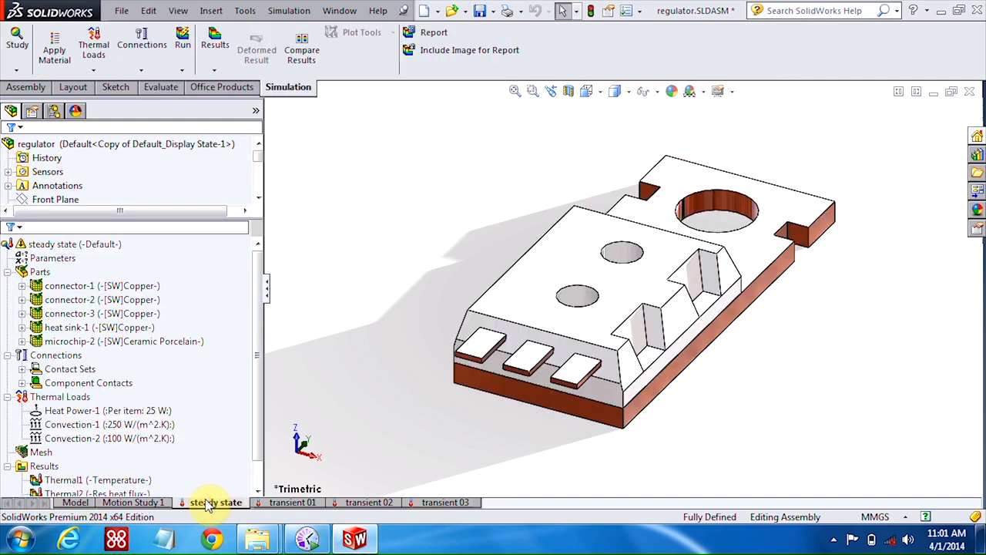
pyautogui.click(38, 451)
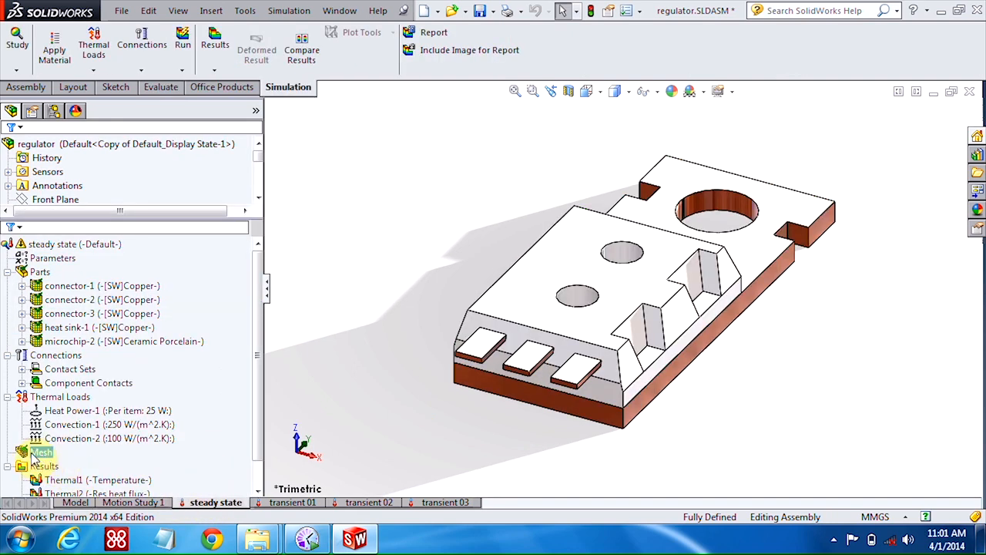
pyautogui.rightClick(35, 453)
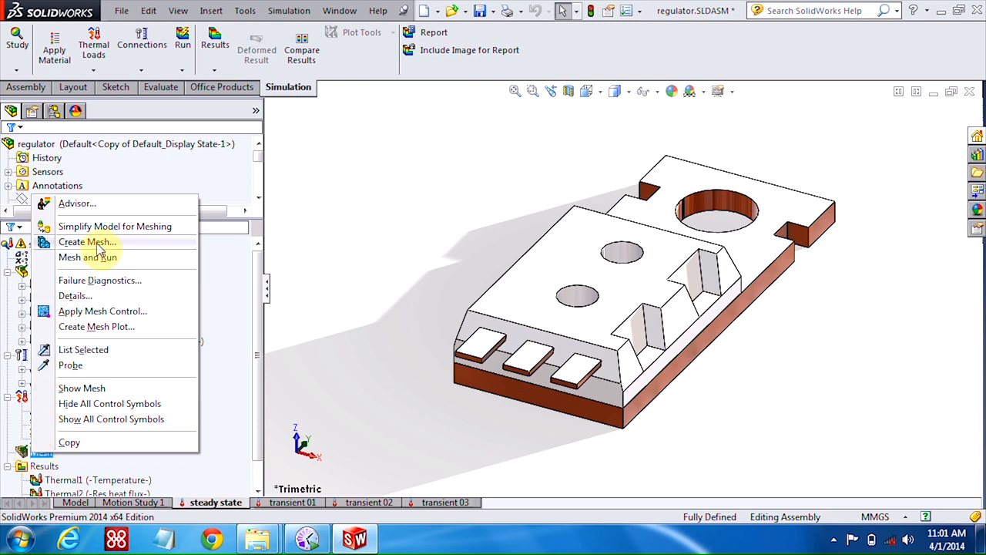
pyautogui.click(87, 241)
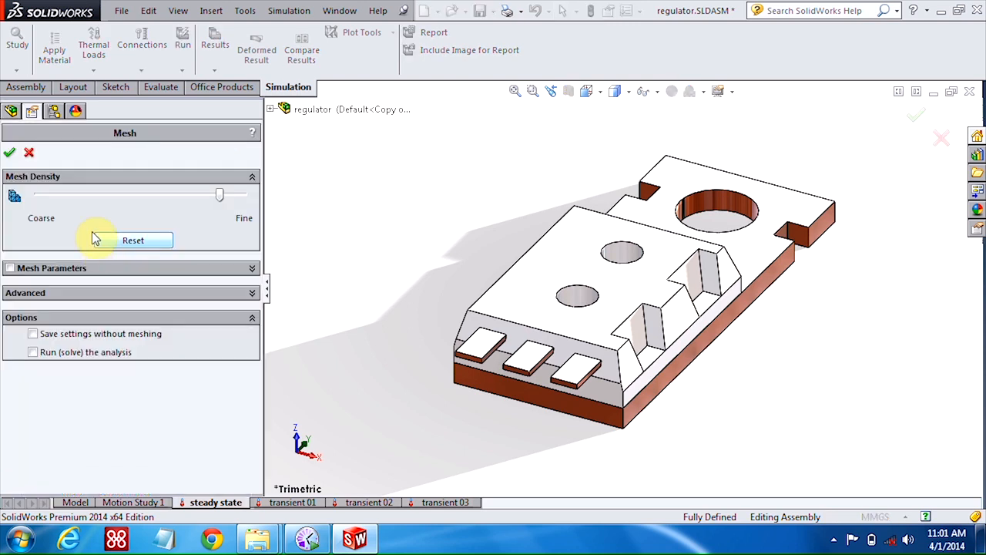
pyautogui.click(10, 152)
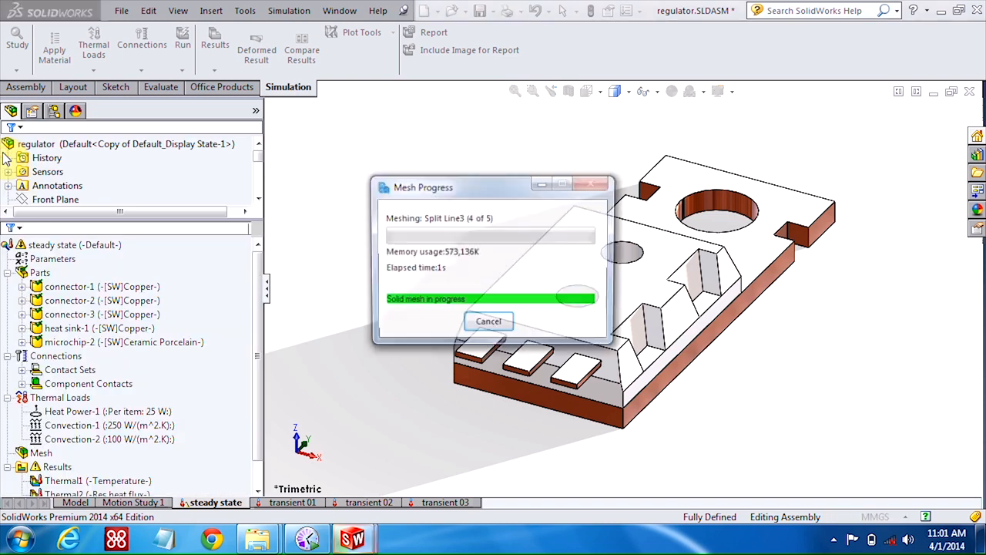